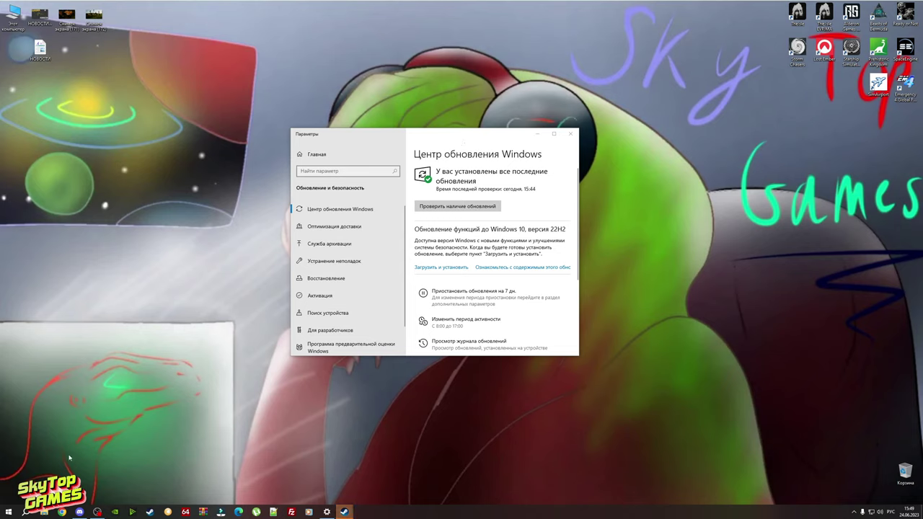
Open the Windows settings and review the Windows Update page for available updates in a maximized window
{"action": "left_click", "coordinate": [8, 512]}
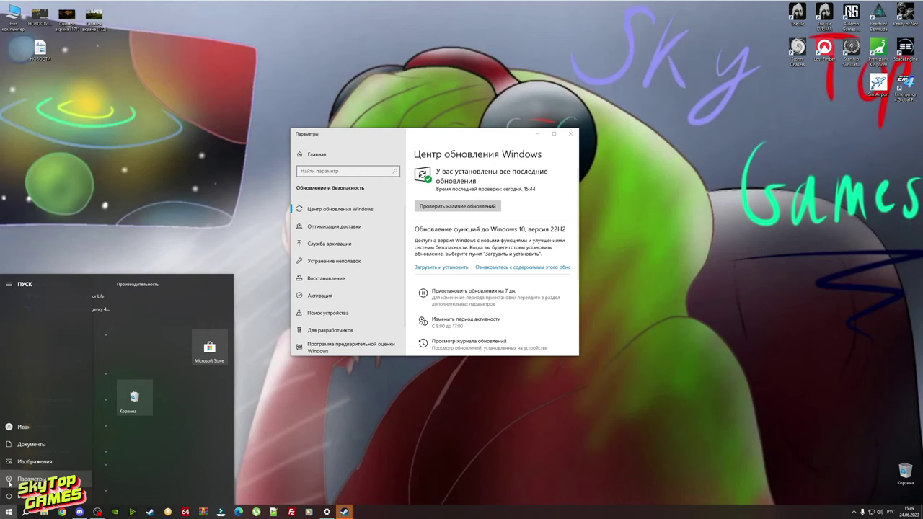
{"action": "left_click", "coordinate": [10, 481]}
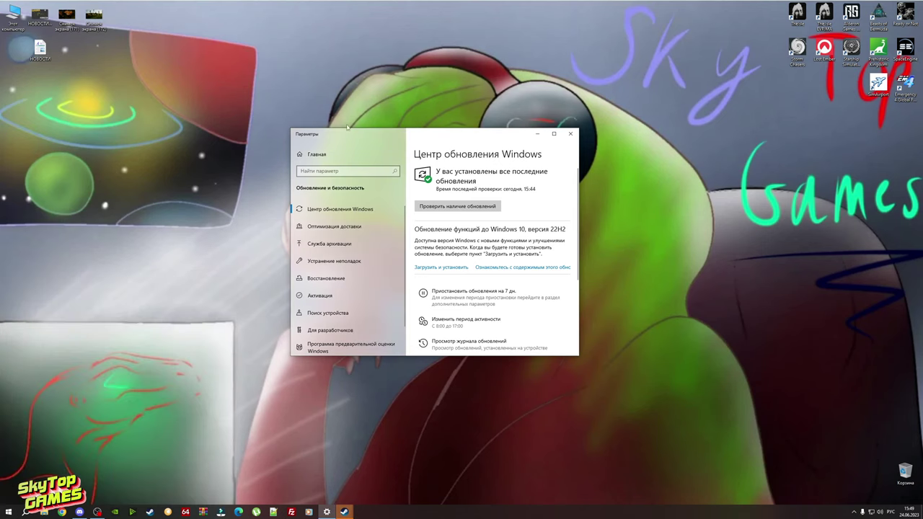
{"action": "left_click_drag", "start_coordinate": [357, 134], "coordinate": [349, 106]}
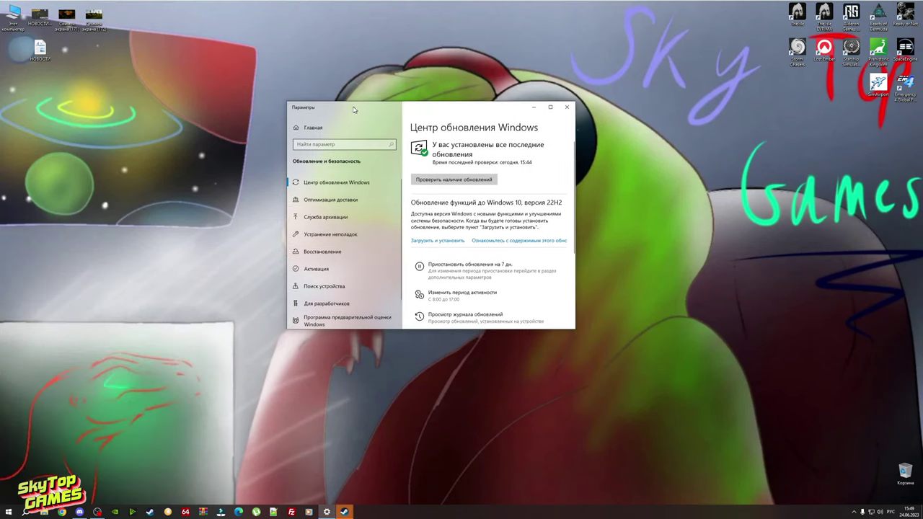
{"action": "left_click", "coordinate": [546, 106]}
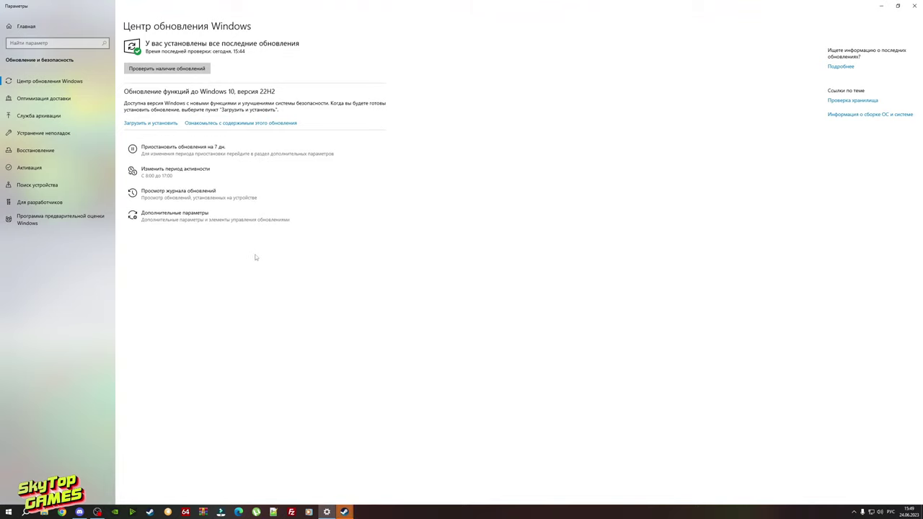
{"action": "left_click", "coordinate": [897, 7]}
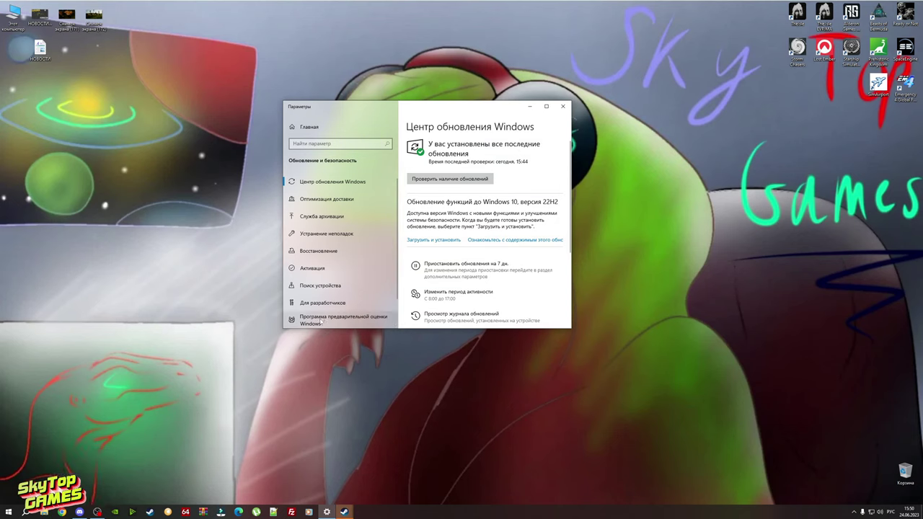
Open GeForce Experience, check the installed graphics driver's update status, and close the program
{"action": "left_click", "coordinate": [80, 513]}
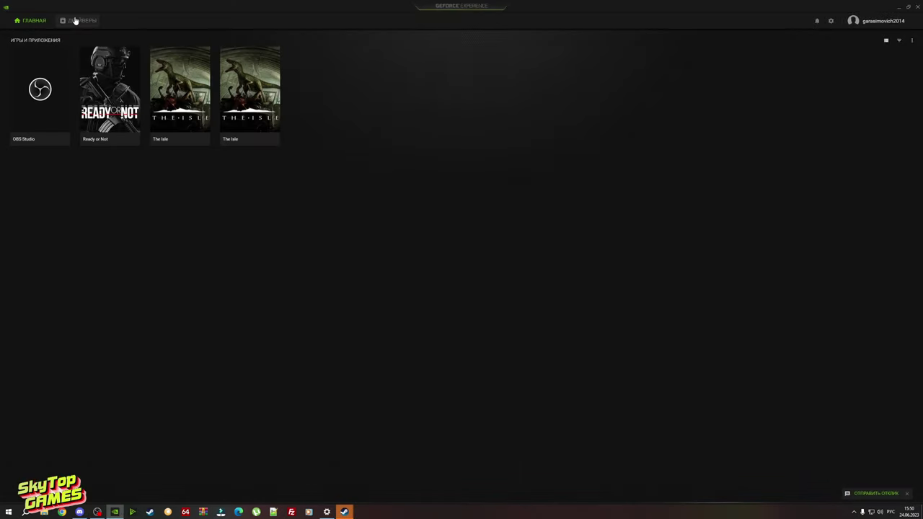
{"action": "left_click", "coordinate": [75, 20]}
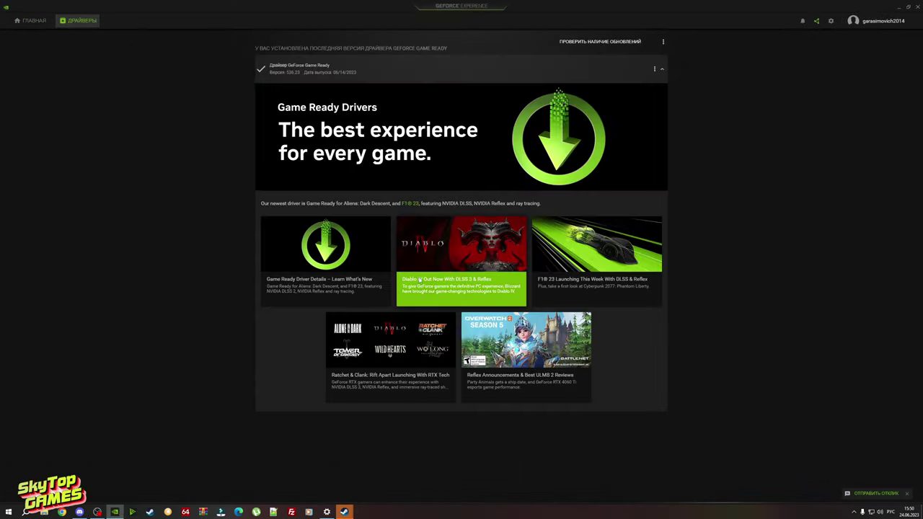
{"action": "left_click", "coordinate": [917, 6]}
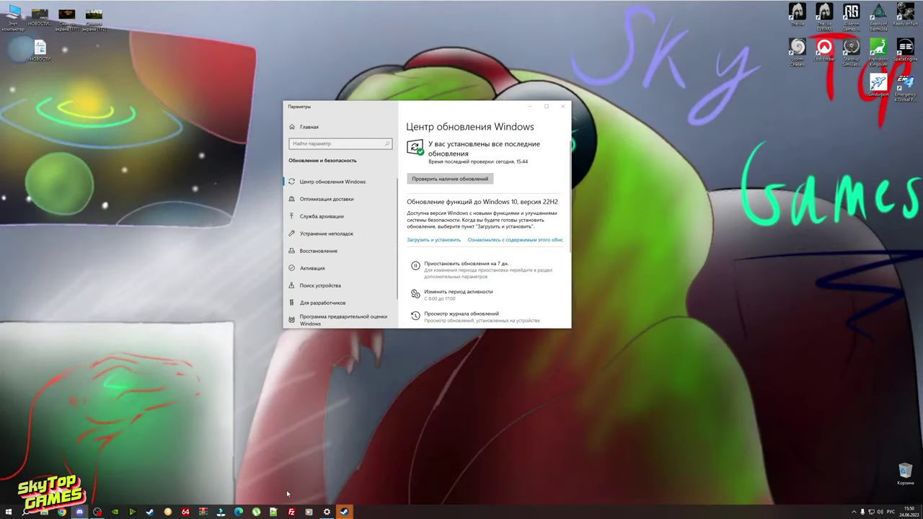
Switch to Steam, find Driver Booster for Steam in the library and view its store page
{"action": "left_click", "coordinate": [150, 512]}
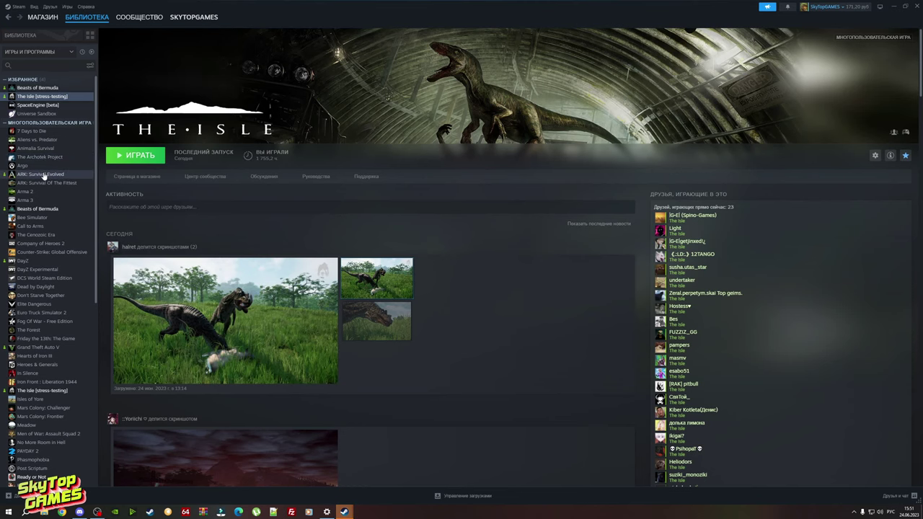
{"action": "scroll", "coordinate": [43, 232], "scroll_direction": "down", "scroll_amount": 4}
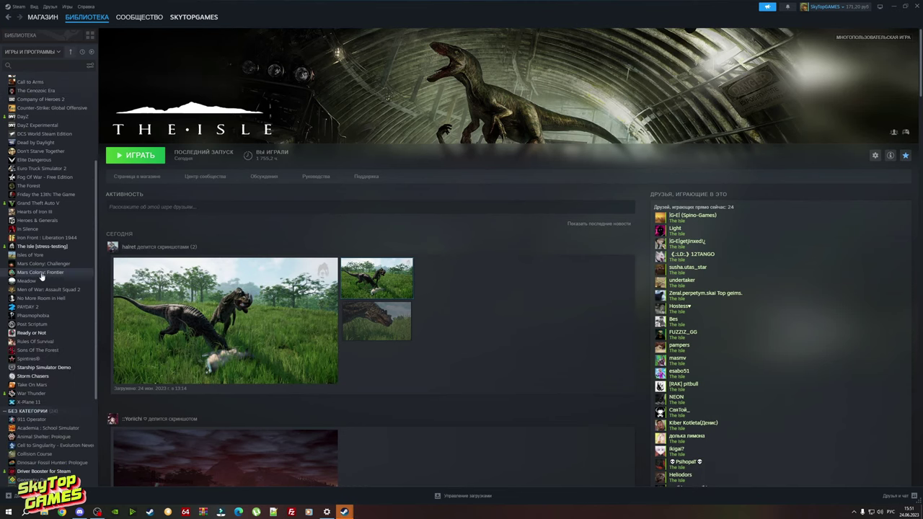
{"action": "scroll", "coordinate": [43, 306], "scroll_direction": "down", "scroll_amount": 2}
{"action": "left_click", "coordinate": [58, 399]}
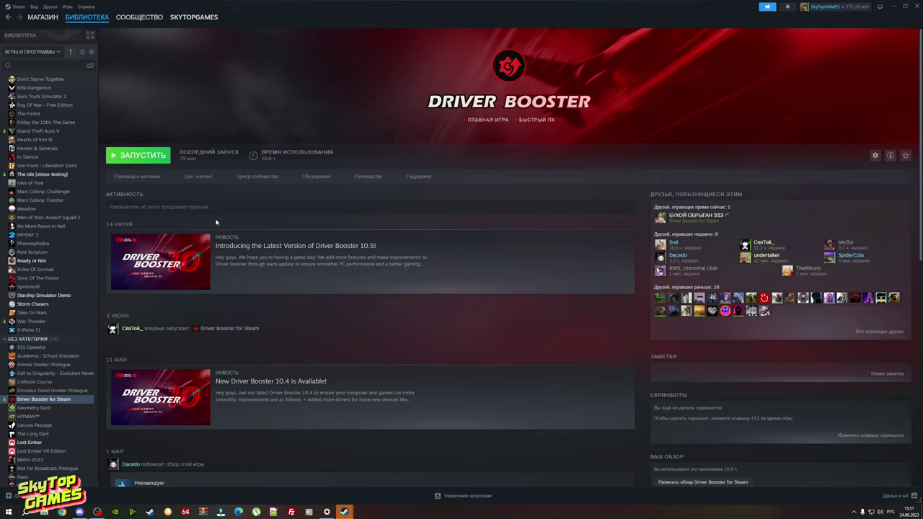
{"action": "left_click", "coordinate": [137, 177]}
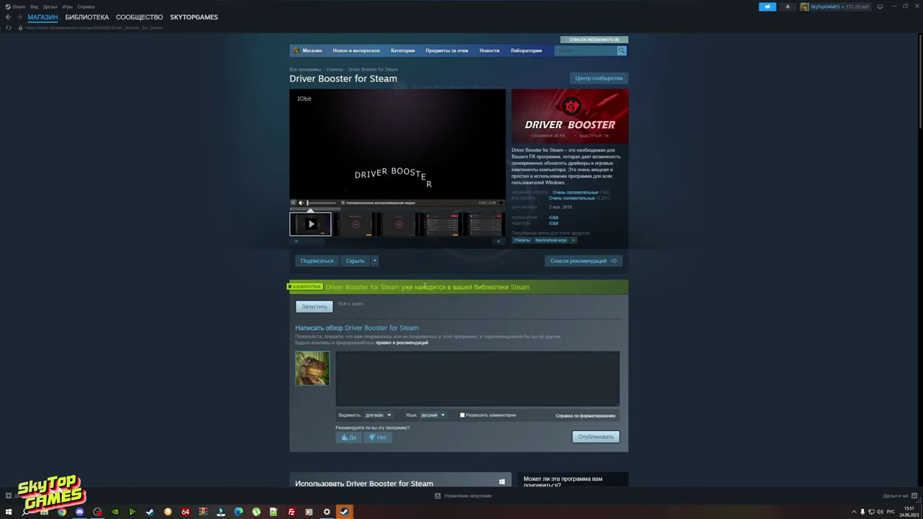
{"action": "scroll", "coordinate": [425, 286], "scroll_direction": "down", "scroll_amount": 1}
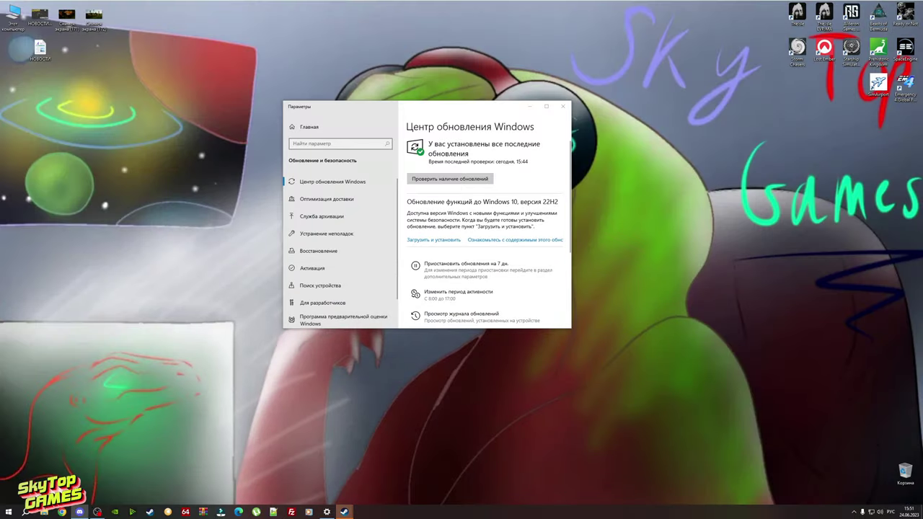
Search Windows for %appdata%, open the Roaming folder to look through its subfolders, and close it
{"action": "left_click", "coordinate": [25, 512]}
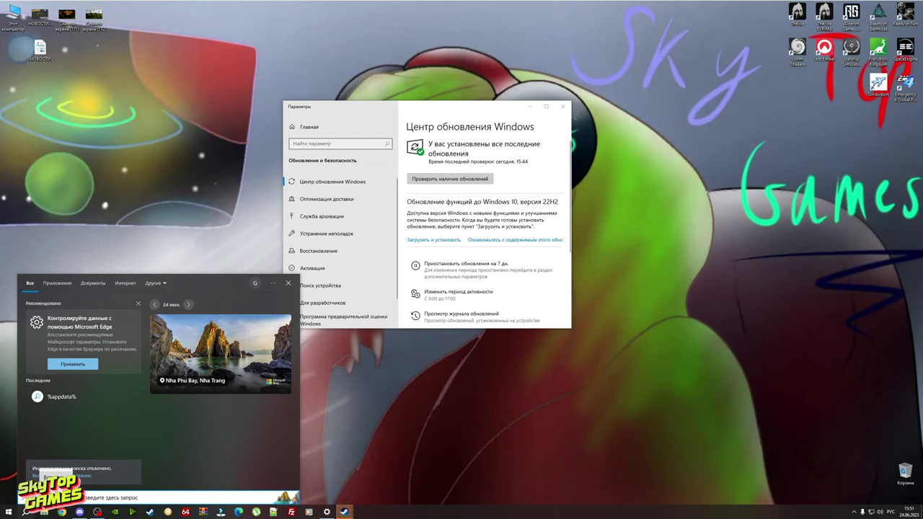
{"action": "left_click", "coordinate": [45, 478]}
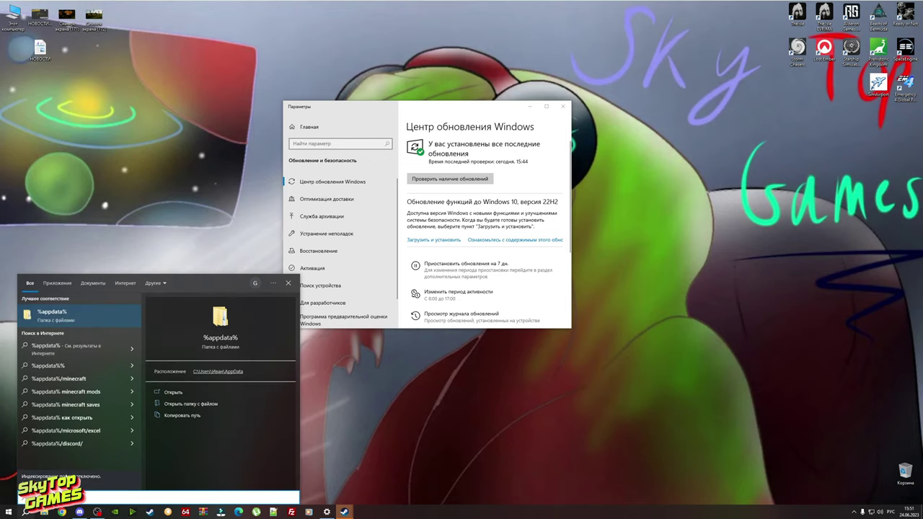
{"action": "left_click", "coordinate": [65, 317]}
{"action": "left_click_drag", "start_coordinate": [389, 282], "coordinate": [448, 165]}
{"action": "scroll", "coordinate": [402, 290], "scroll_direction": "down", "scroll_amount": 1}
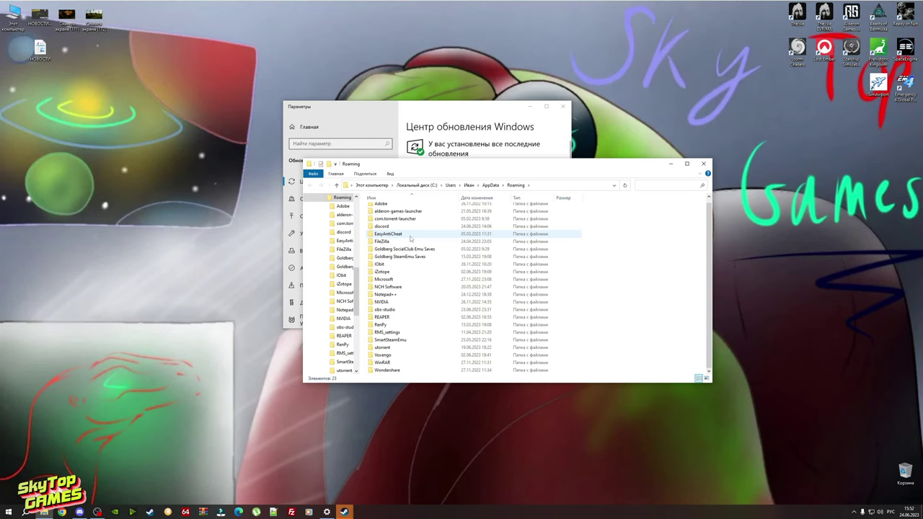
{"action": "scroll", "coordinate": [432, 252], "scroll_direction": "up", "scroll_amount": 1}
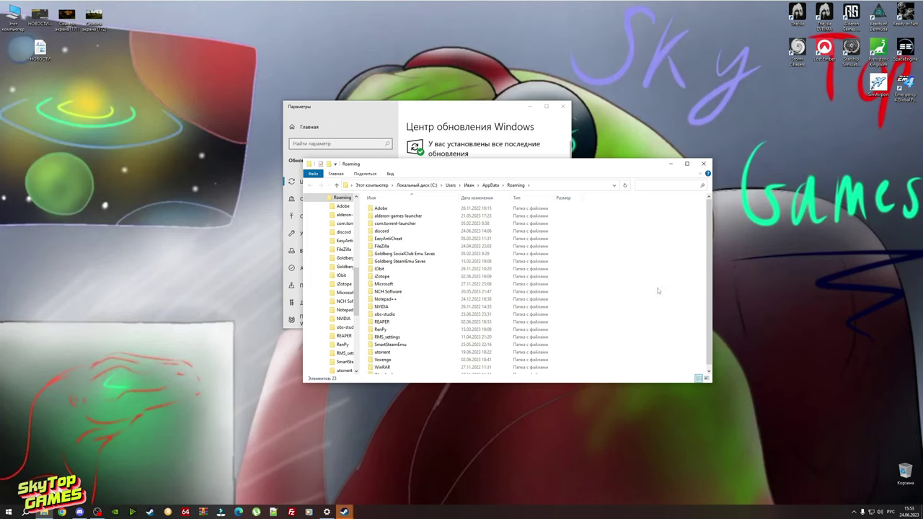
{"action": "left_click", "coordinate": [703, 166]}
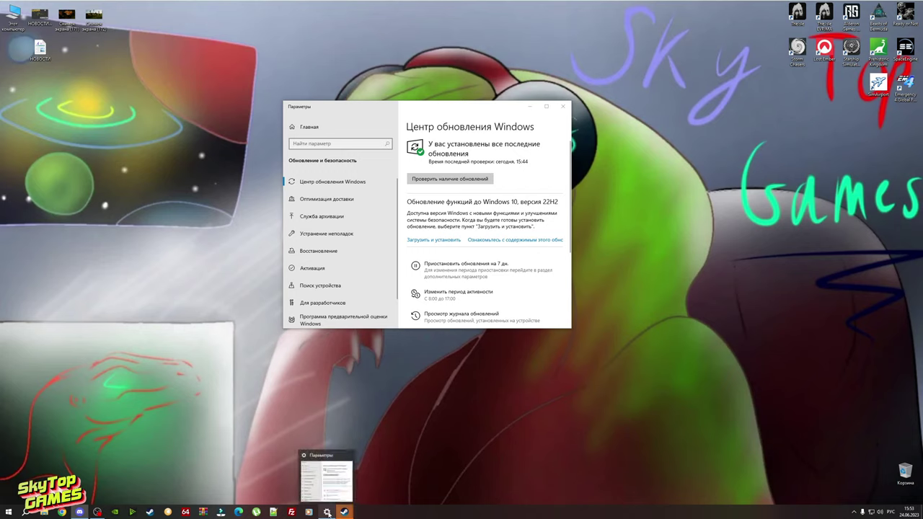
Switch back to Steam and open The Isle [stress-testing] from the library's favourites
{"action": "mouse_move", "coordinate": [344, 511]}
{"action": "left_click", "coordinate": [291, 494]}
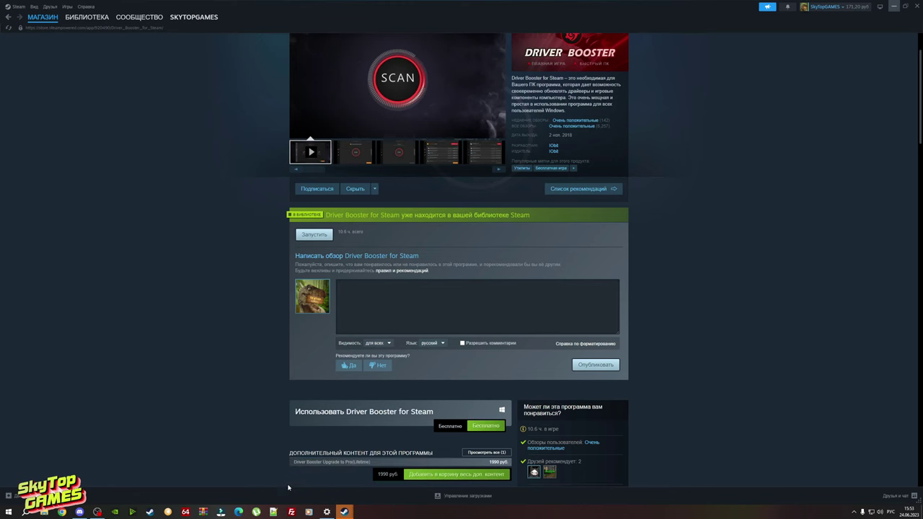
{"action": "left_click", "coordinate": [24, 10]}
{"action": "left_click", "coordinate": [70, 17]}
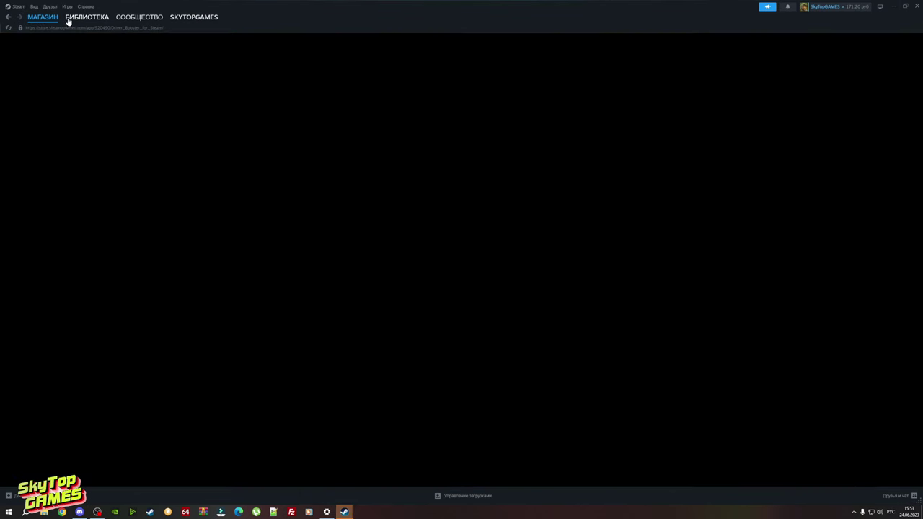
{"action": "scroll", "coordinate": [64, 194], "scroll_direction": "up", "scroll_amount": 5}
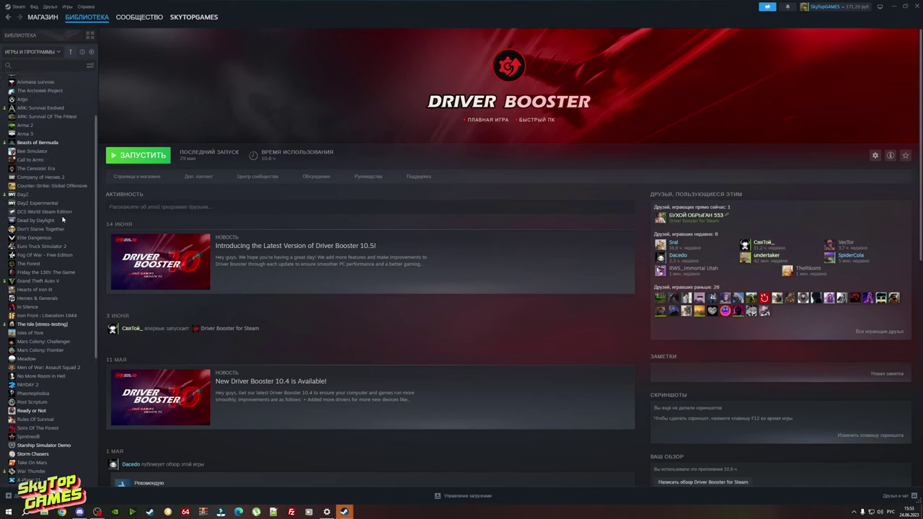
{"action": "left_click", "coordinate": [42, 97]}
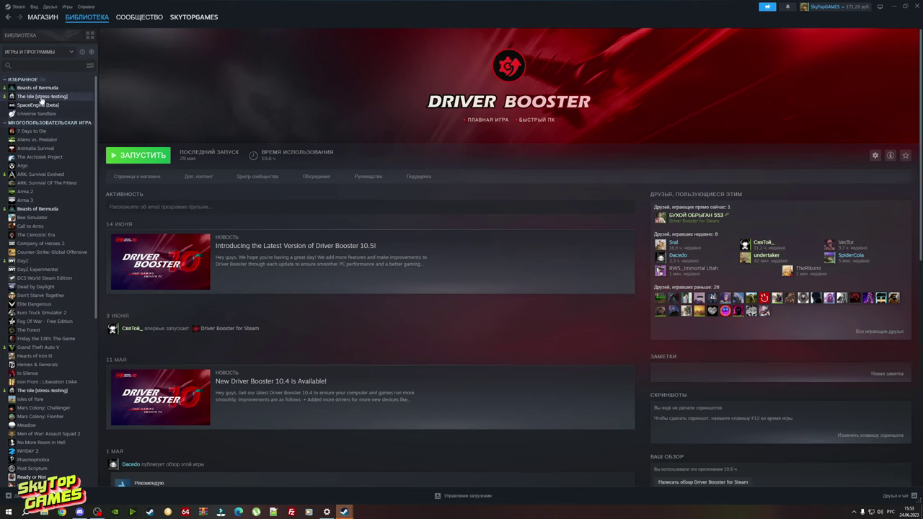
View the file integrity check option in The Isle's installed files properties, then close the properties and minimize Steam
{"action": "right_click", "coordinate": [42, 97]}
{"action": "left_click", "coordinate": [67, 164]}
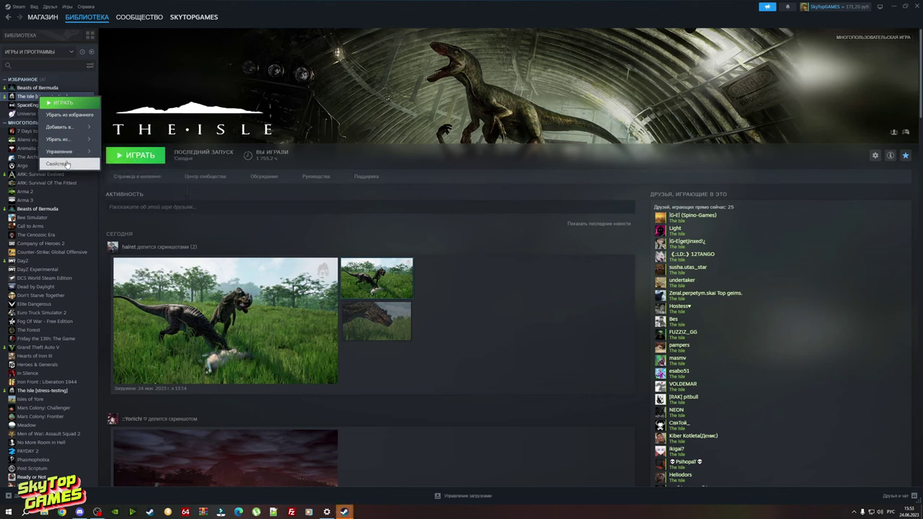
{"action": "left_click", "coordinate": [346, 207]}
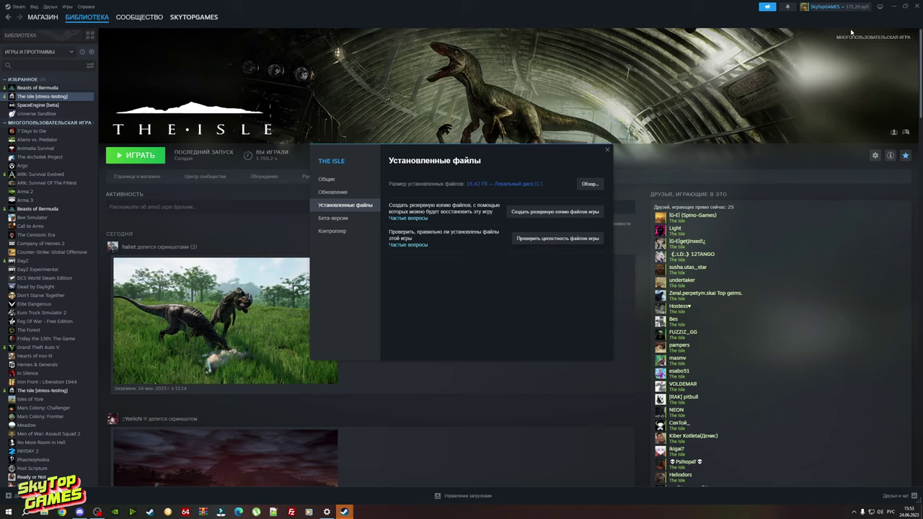
{"action": "left_click", "coordinate": [608, 149]}
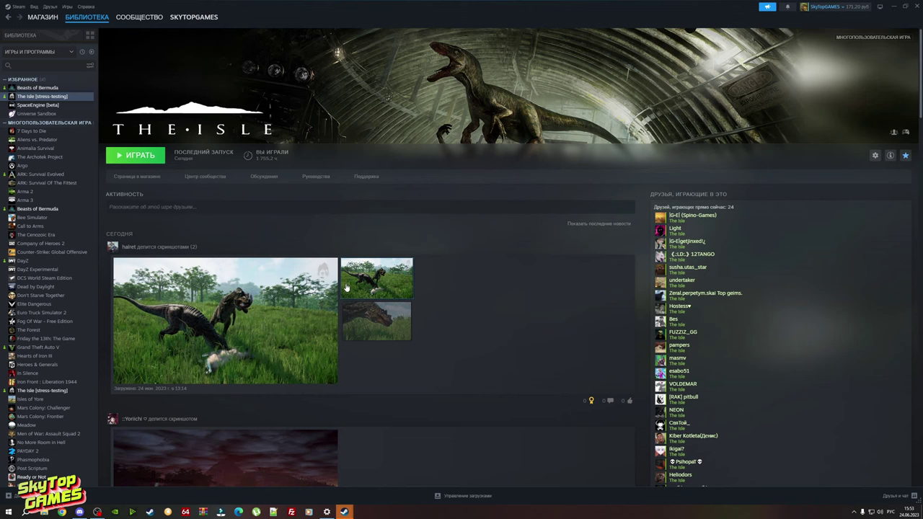
{"action": "left_click", "coordinate": [881, 7]}
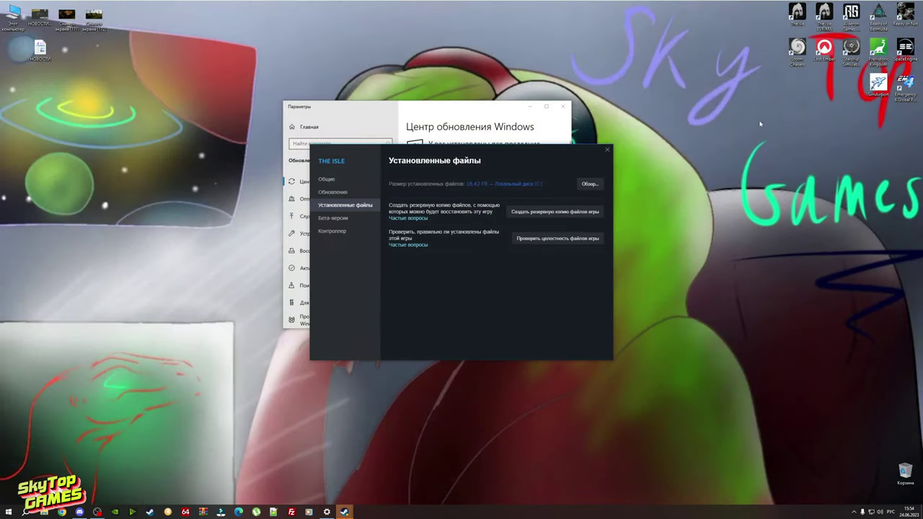
{"action": "left_click", "coordinate": [607, 150]}
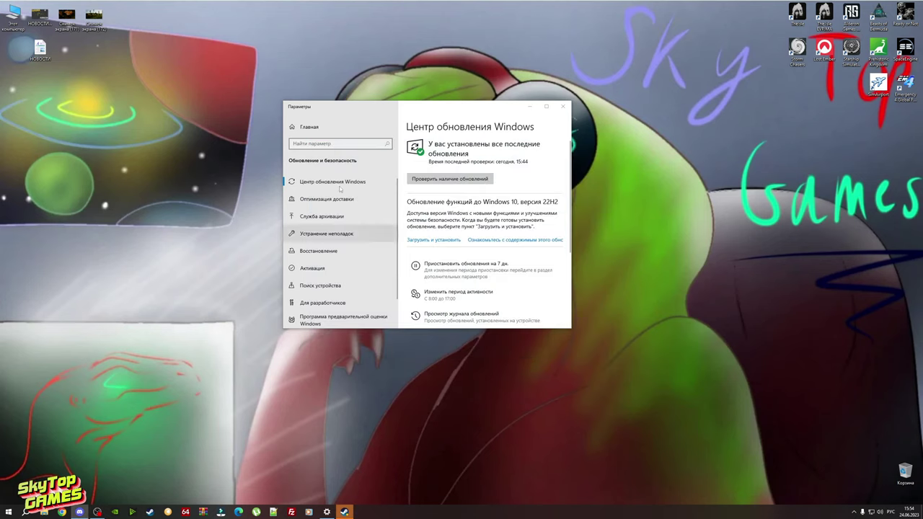